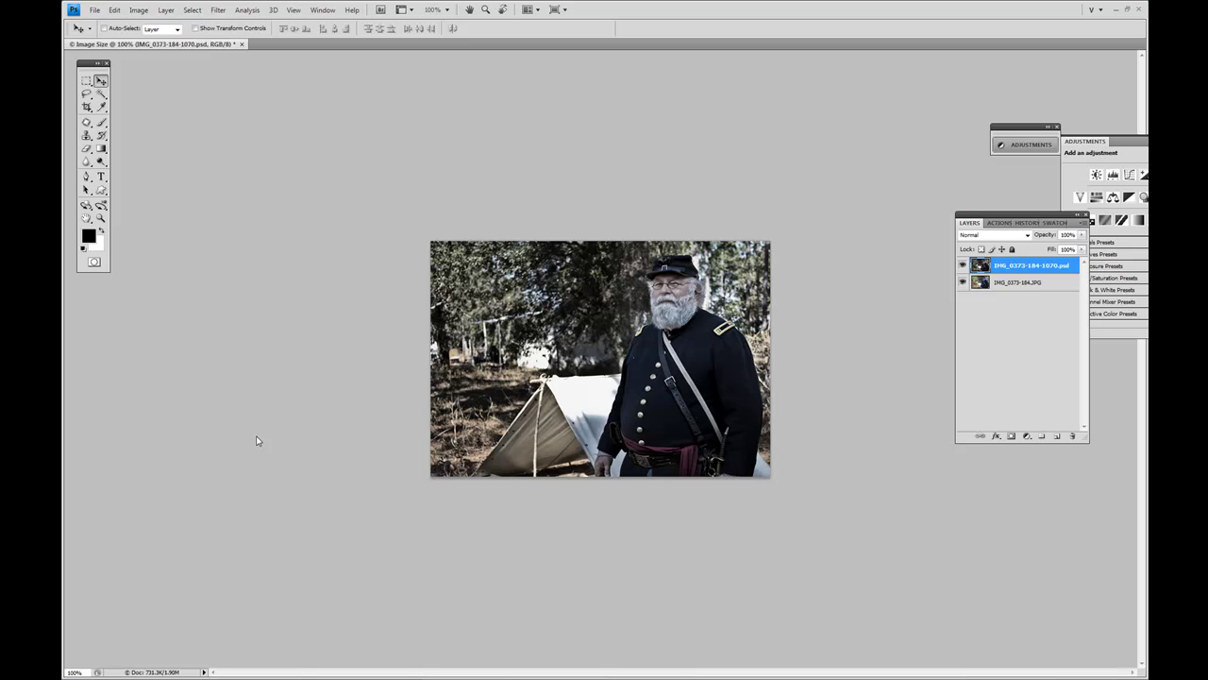
In Canvas Size, set the width to 5 inches with the anchor at left-middle
left_click(140, 10)
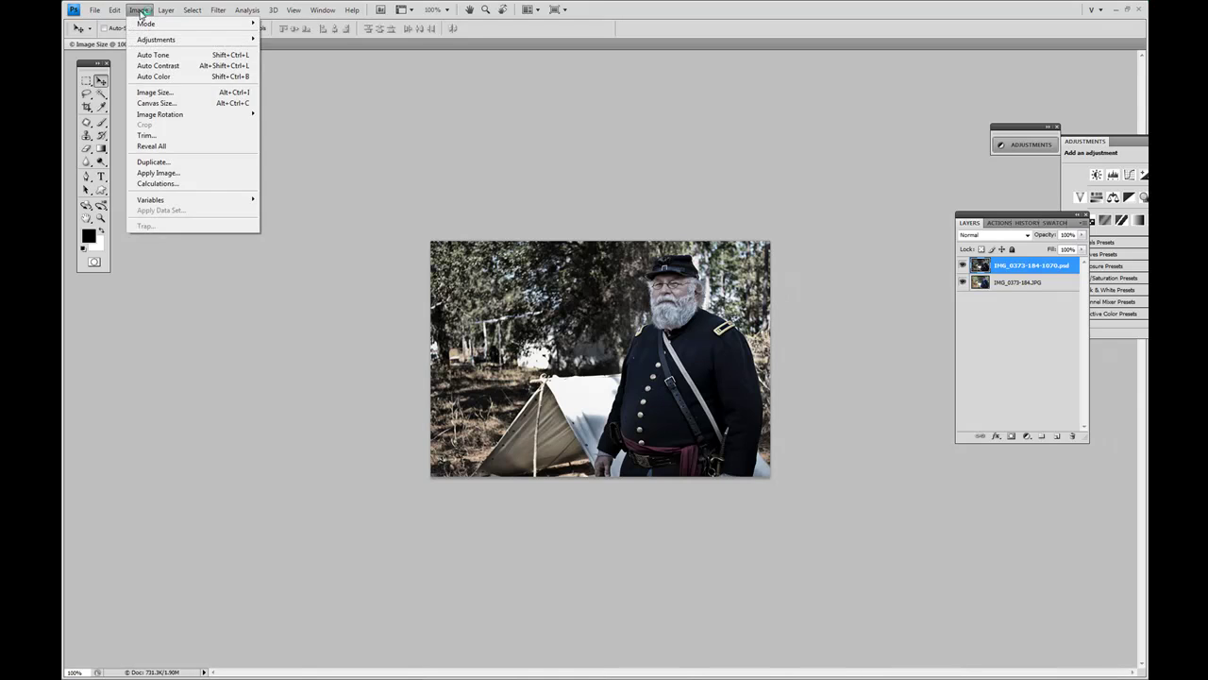
left_click(156, 103)
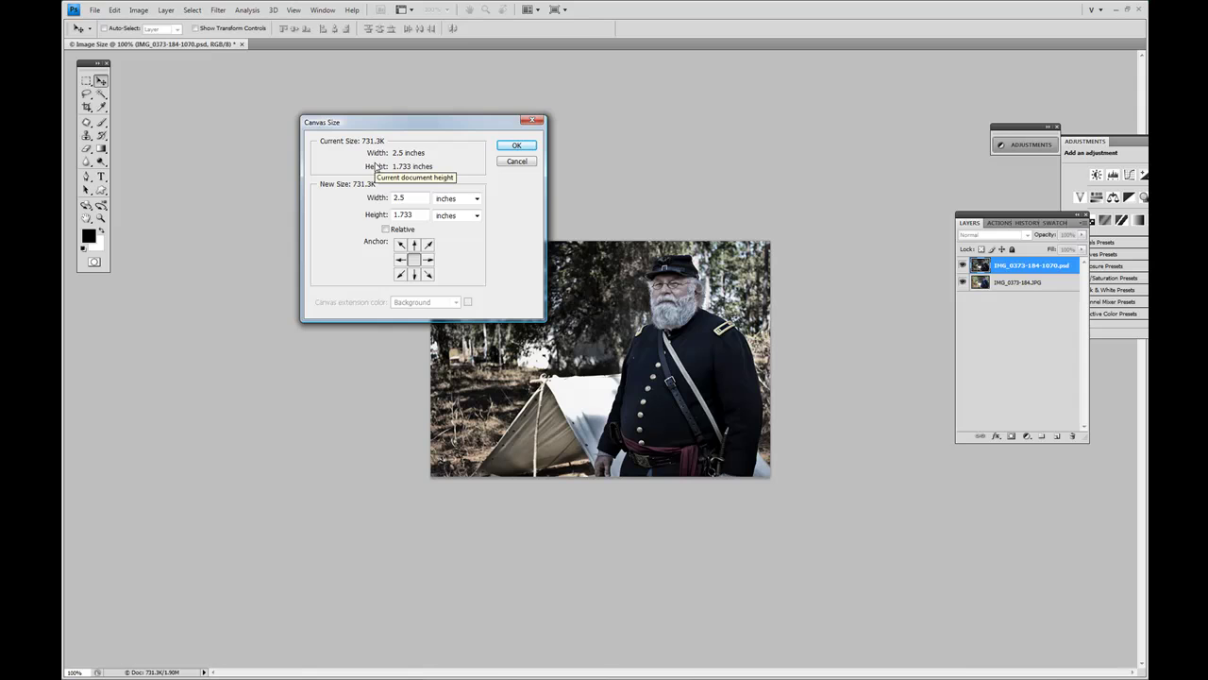
double_click(408, 198)
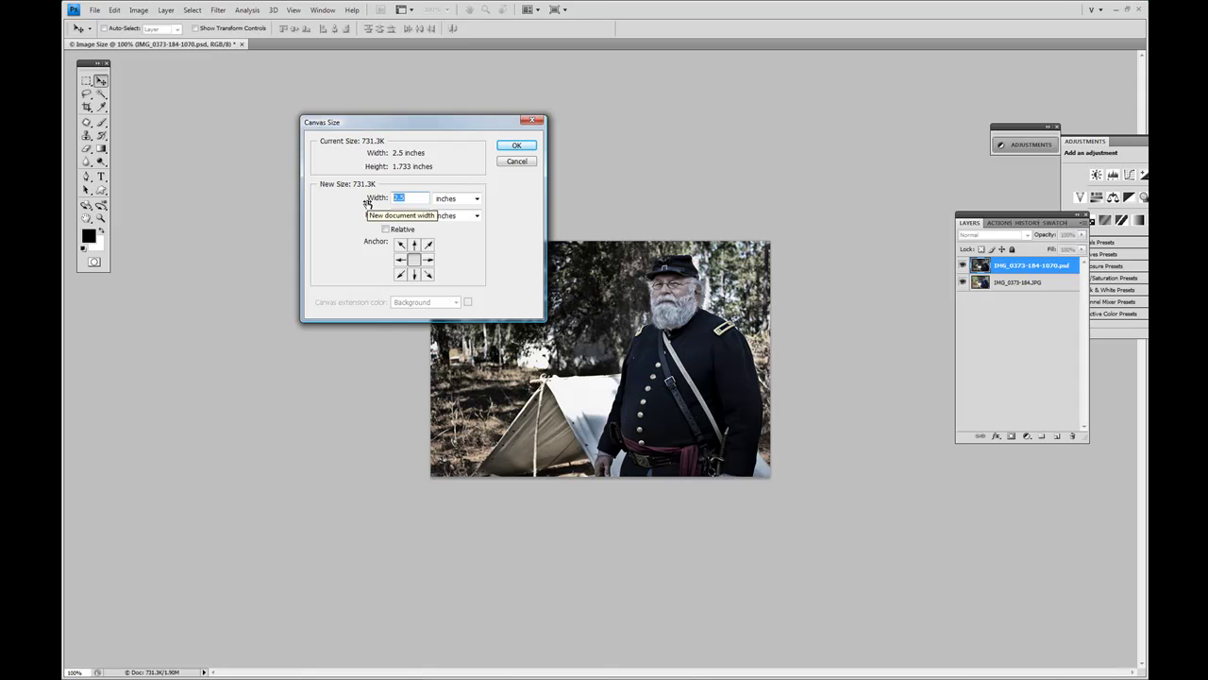
type("5")
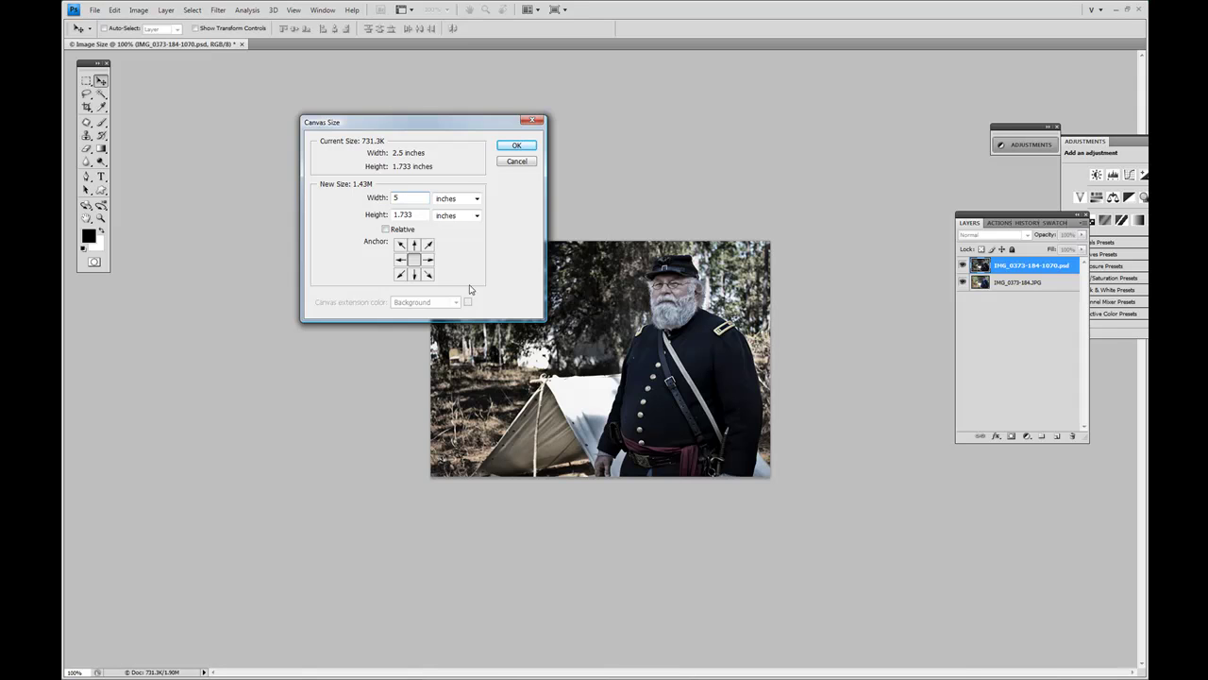
left_click(401, 260)
Apply the 5-inch canvas and drag the processed photo into the right half beside the original
left_click(510, 144)
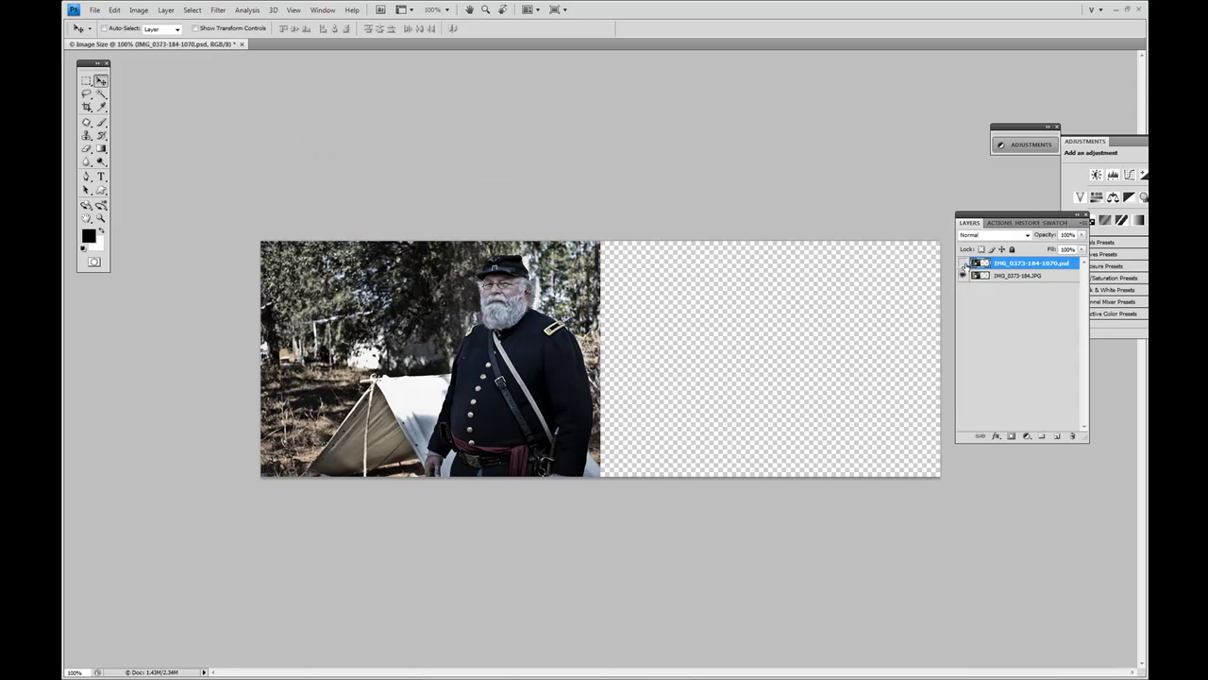
left_click(963, 262)
left_click(963, 262)
left_click_drag(333, 349, 676, 364)
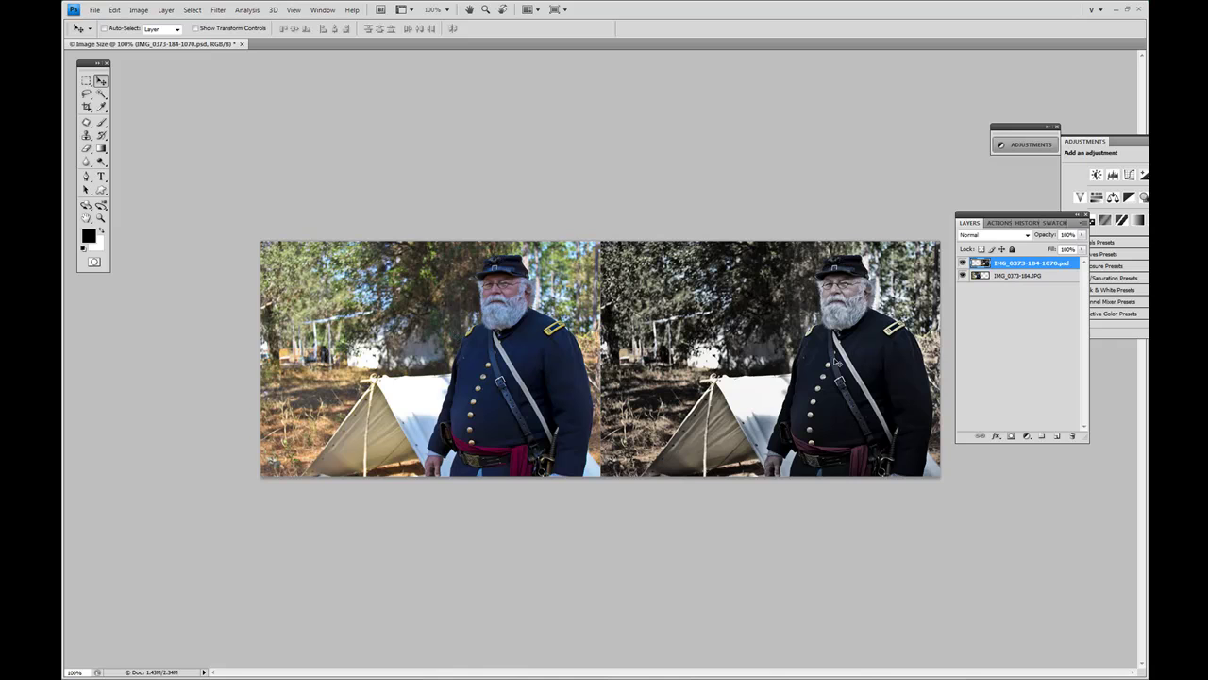
left_click(95, 10)
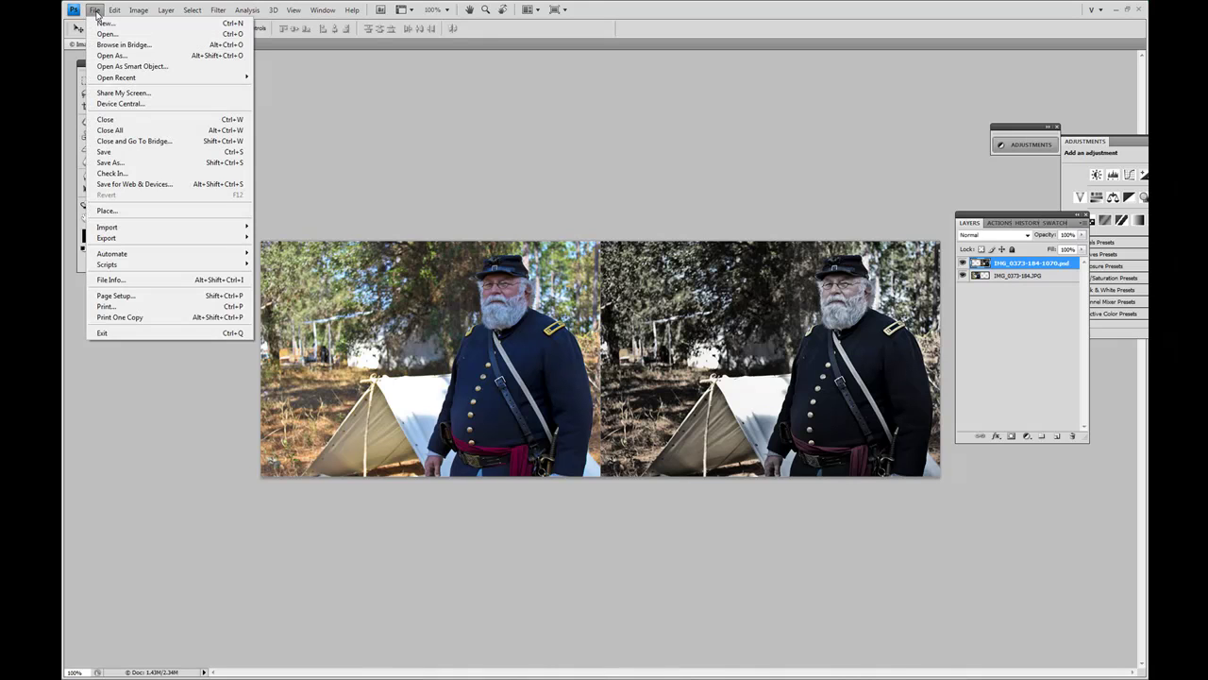
left_click(185, 187)
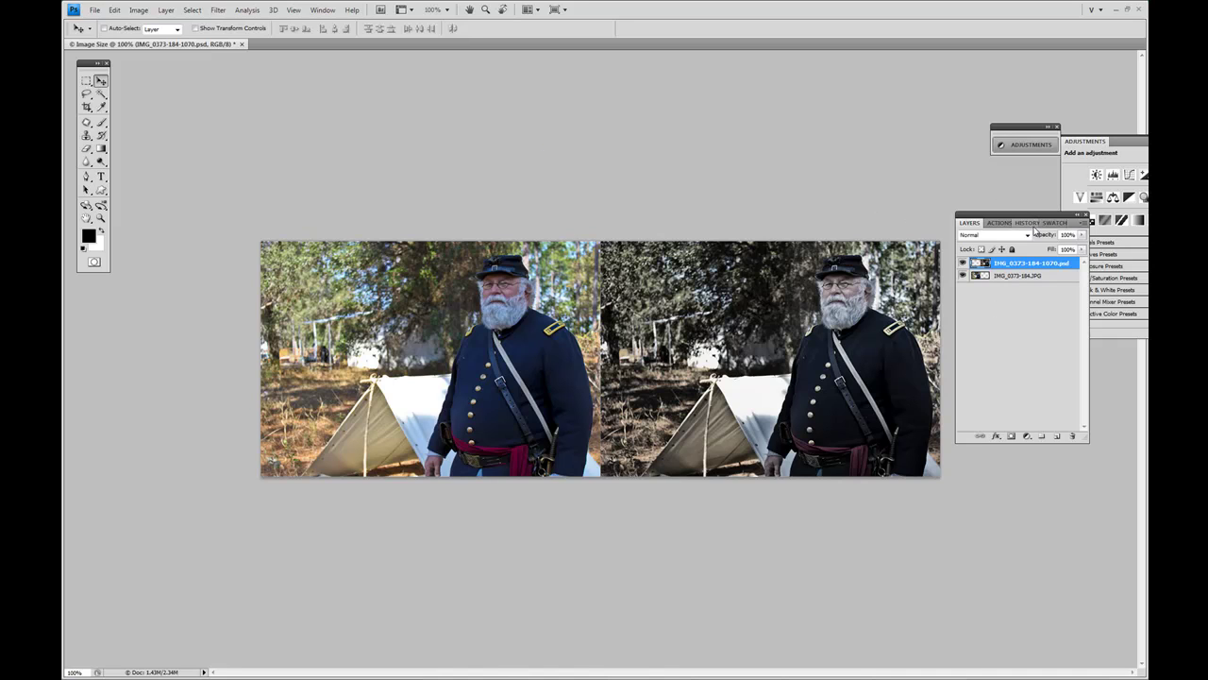
Revert to the Duplicate State in History, undoing the canvas widening and photo move
left_click(1032, 225)
left_click(1017, 251)
left_click(970, 223)
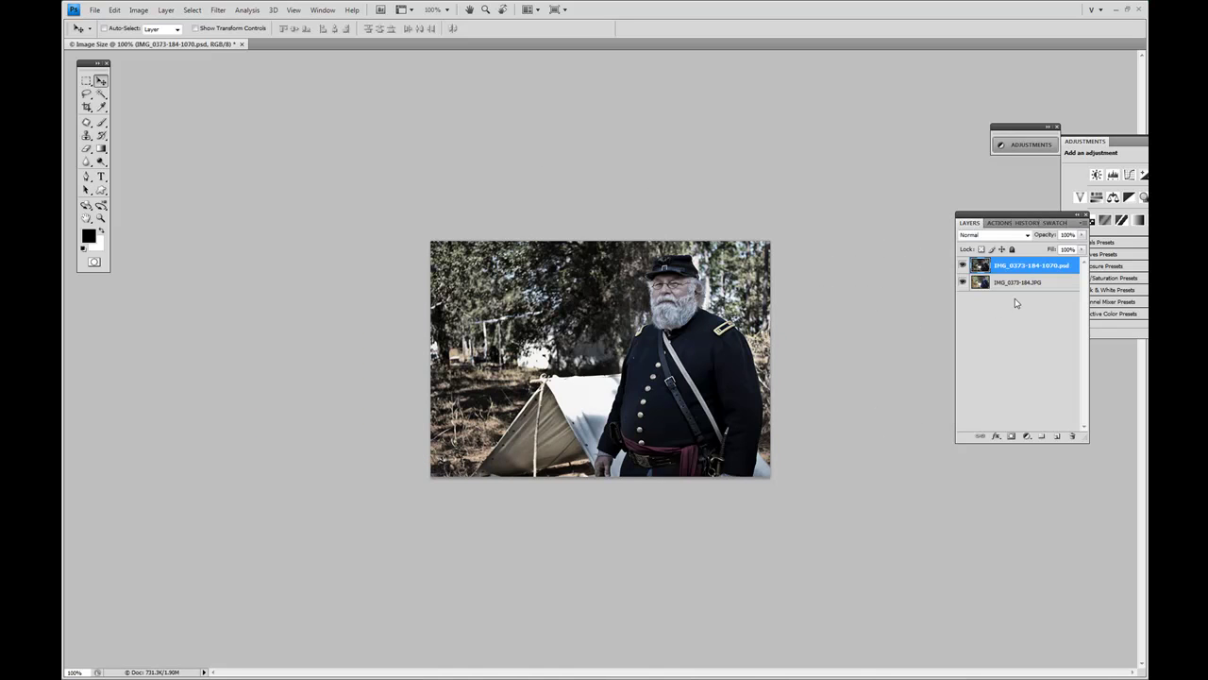
left_click(961, 266)
left_click(961, 266)
left_click(317, 11)
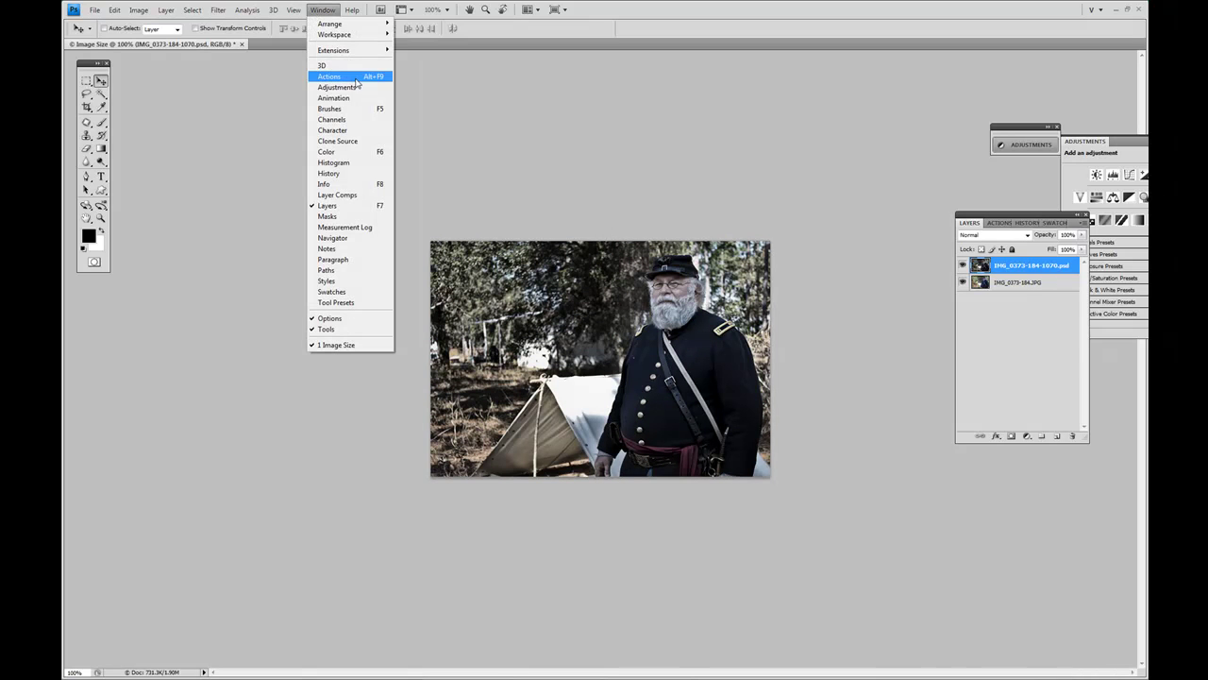
Show the Animation panel and convert its timeline to frame animation
left_click(334, 98)
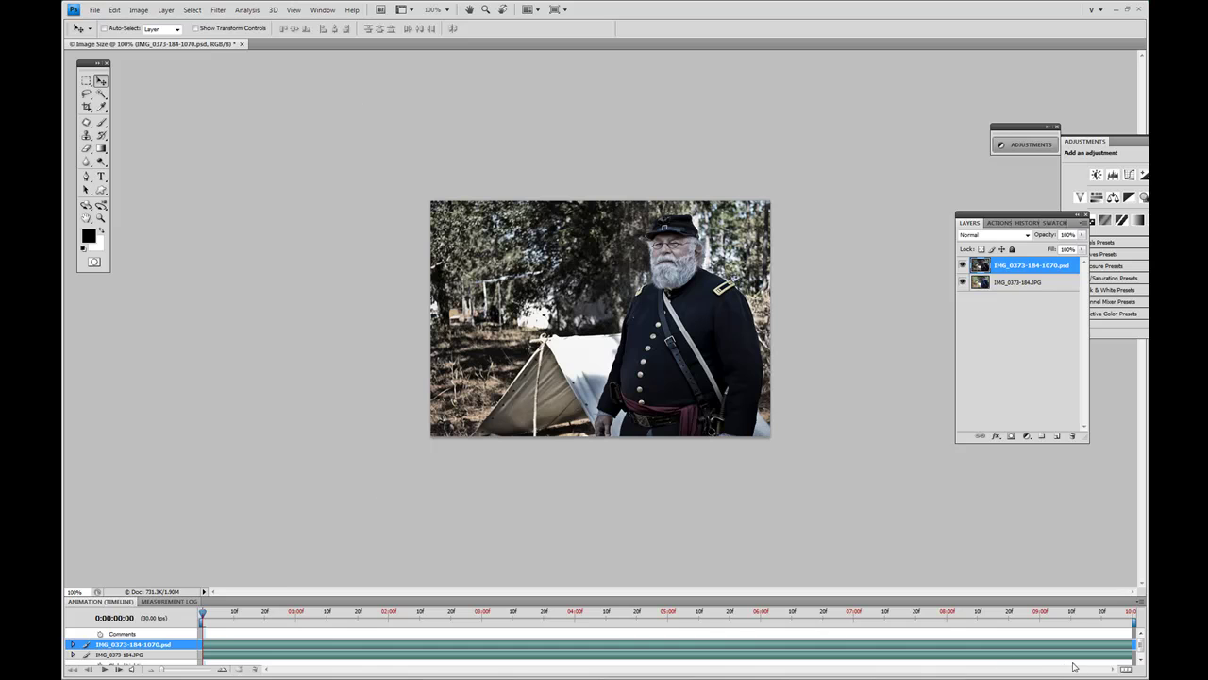
left_click(1125, 669)
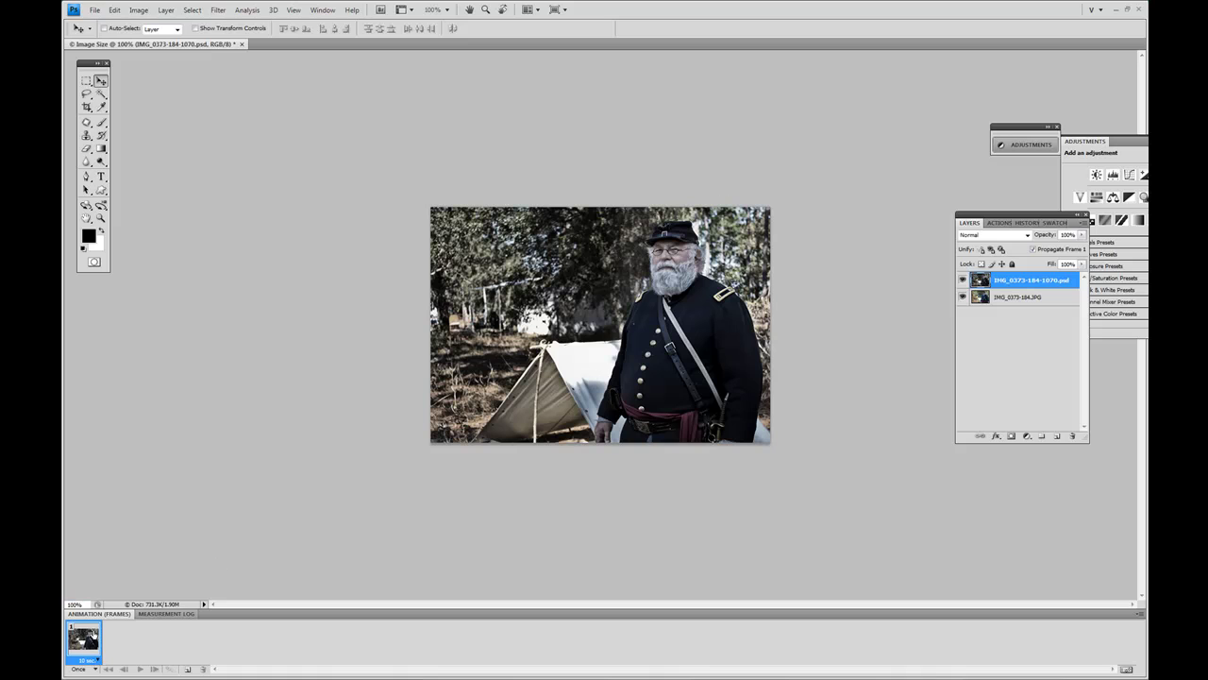
Give frame 1 a 2-second delay showing the original, then add frame 2 showing the processed photo
left_click(94, 660)
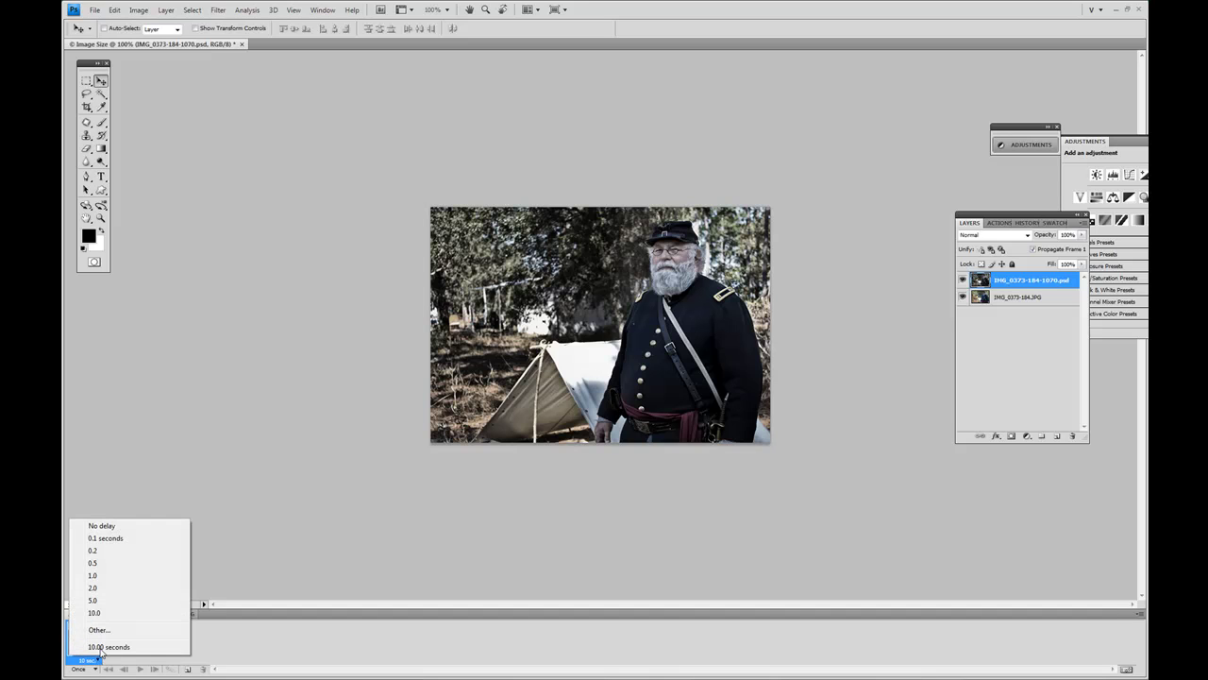
left_click(108, 589)
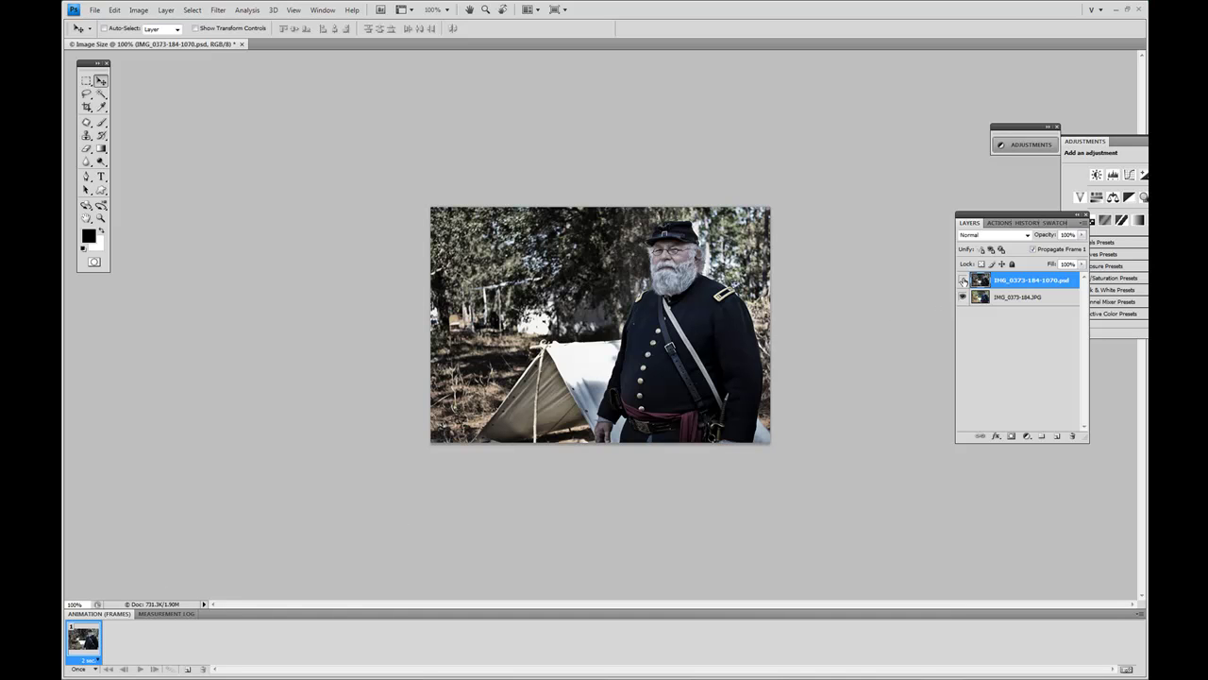
left_click(963, 280)
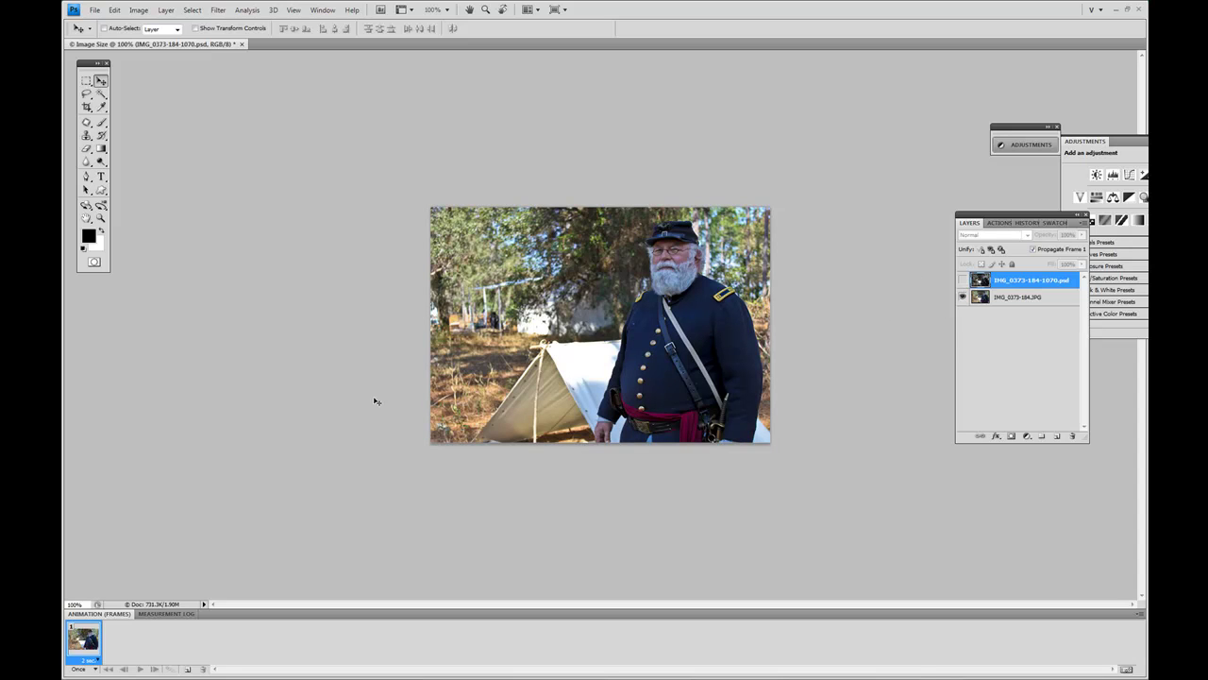
left_click(188, 670)
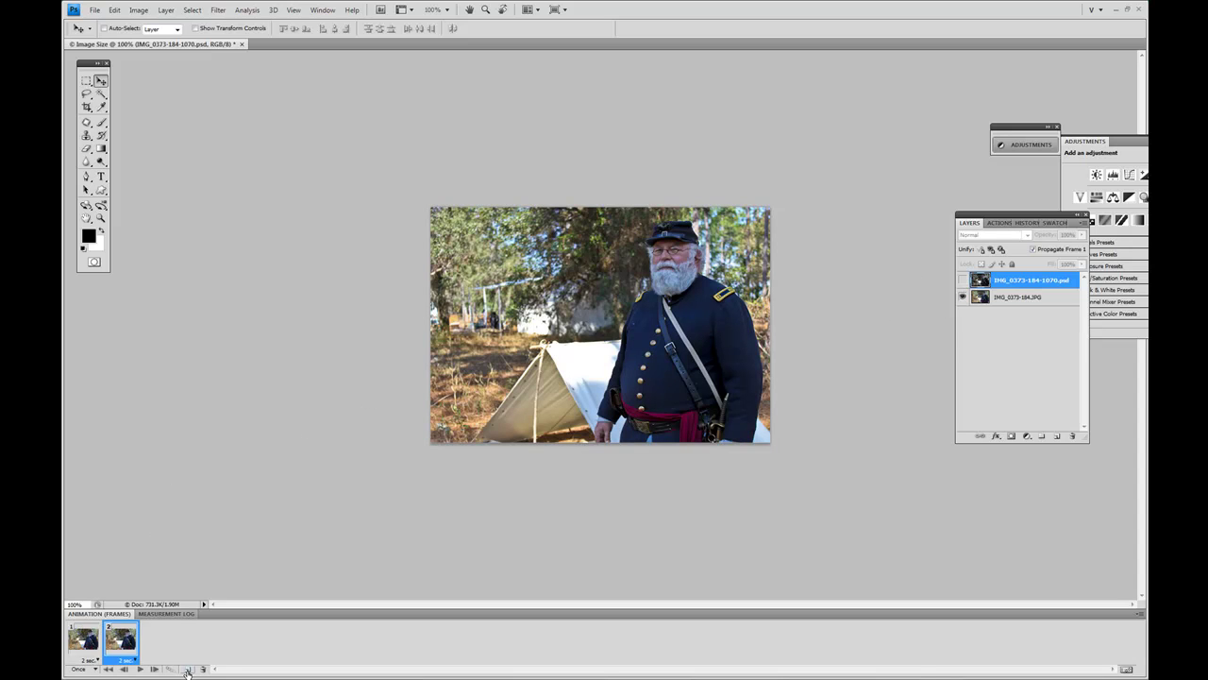
left_click(963, 280)
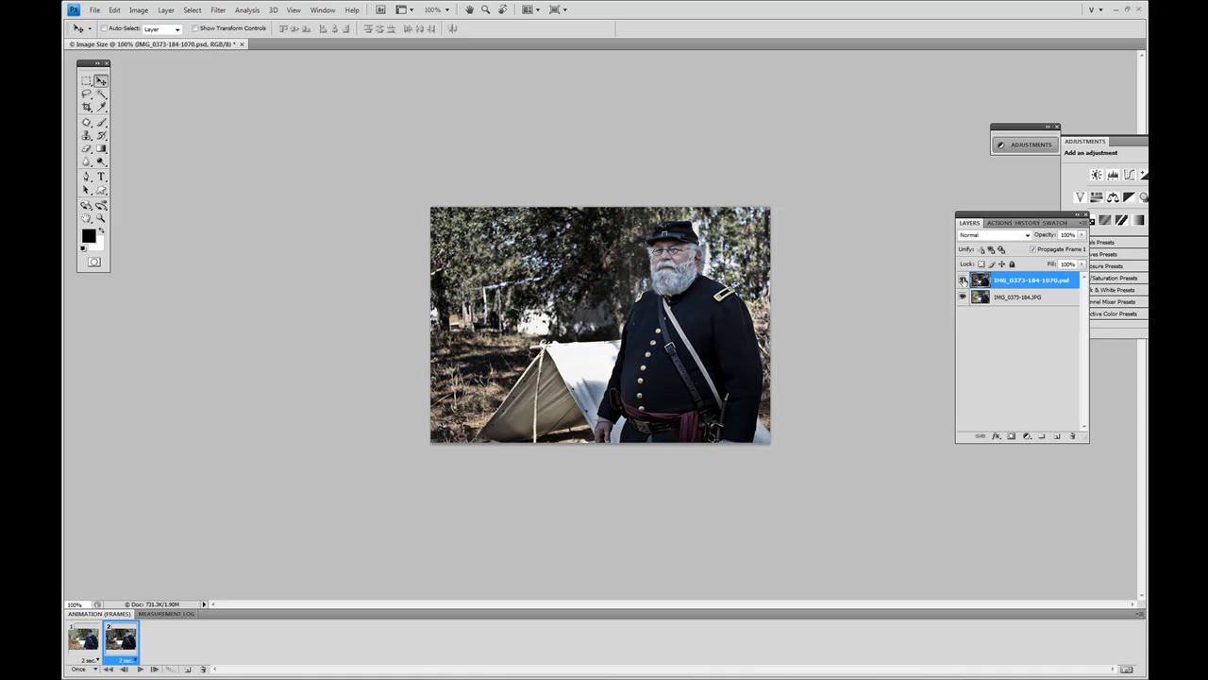
Set the animation to loop Forever and play the preview
left_click(95, 670)
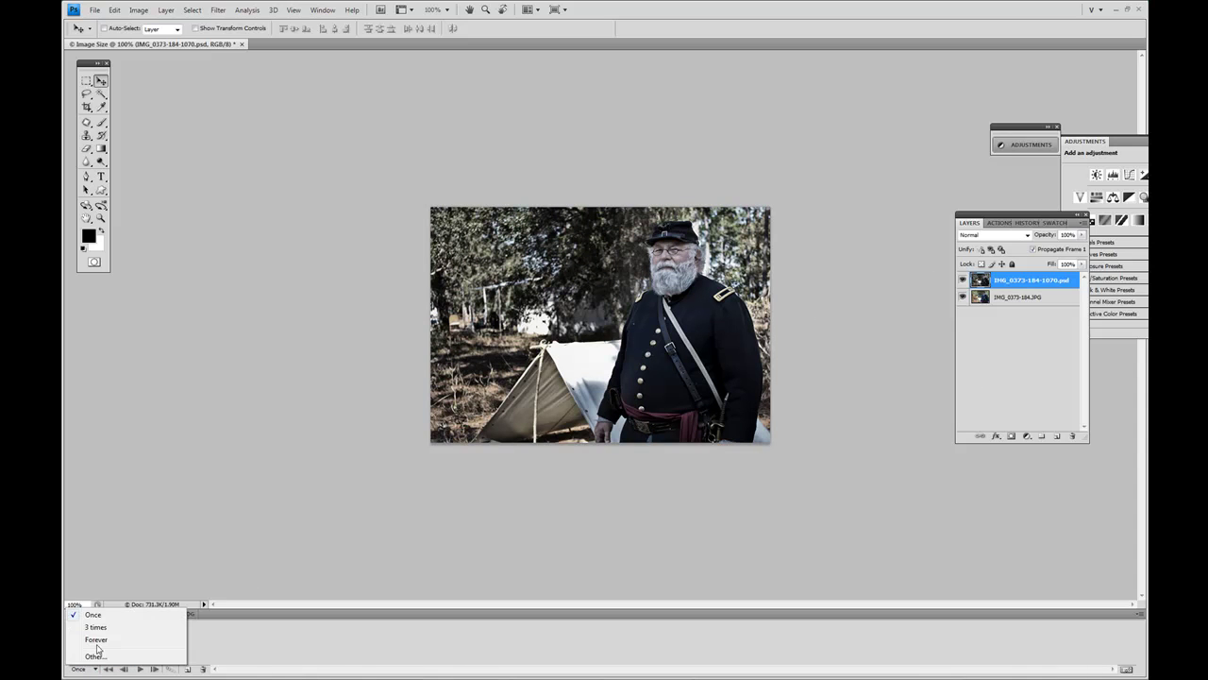
left_click(95, 640)
left_click(83, 642)
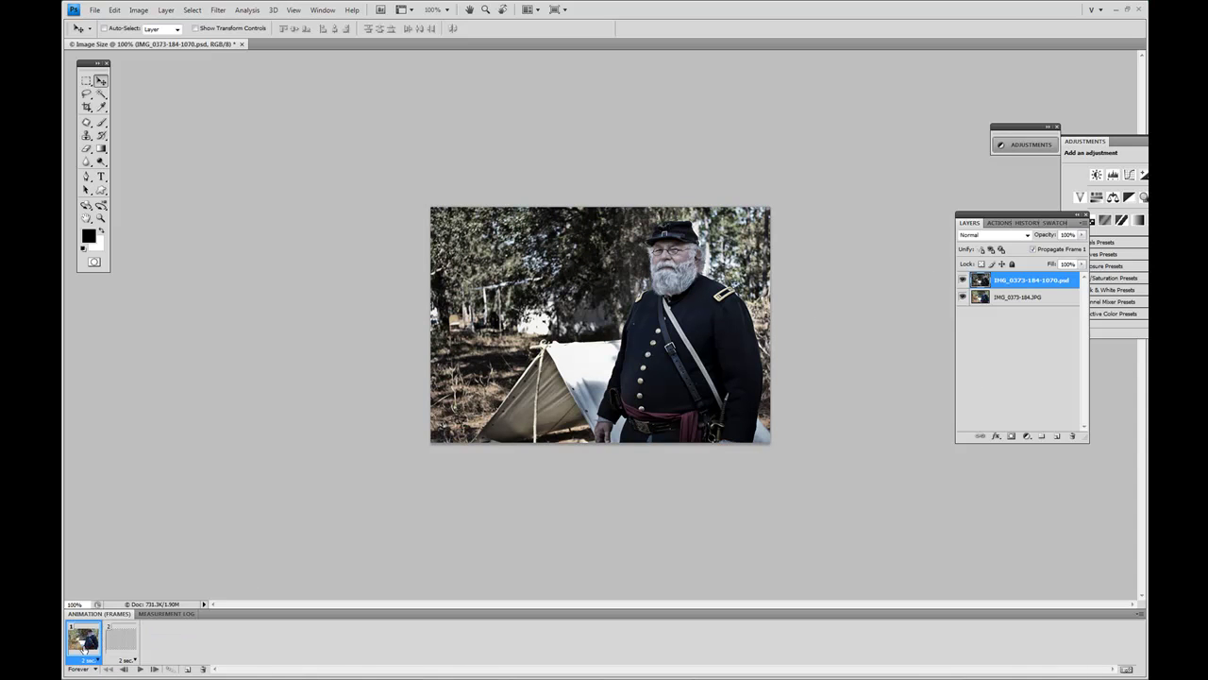
left_click(140, 669)
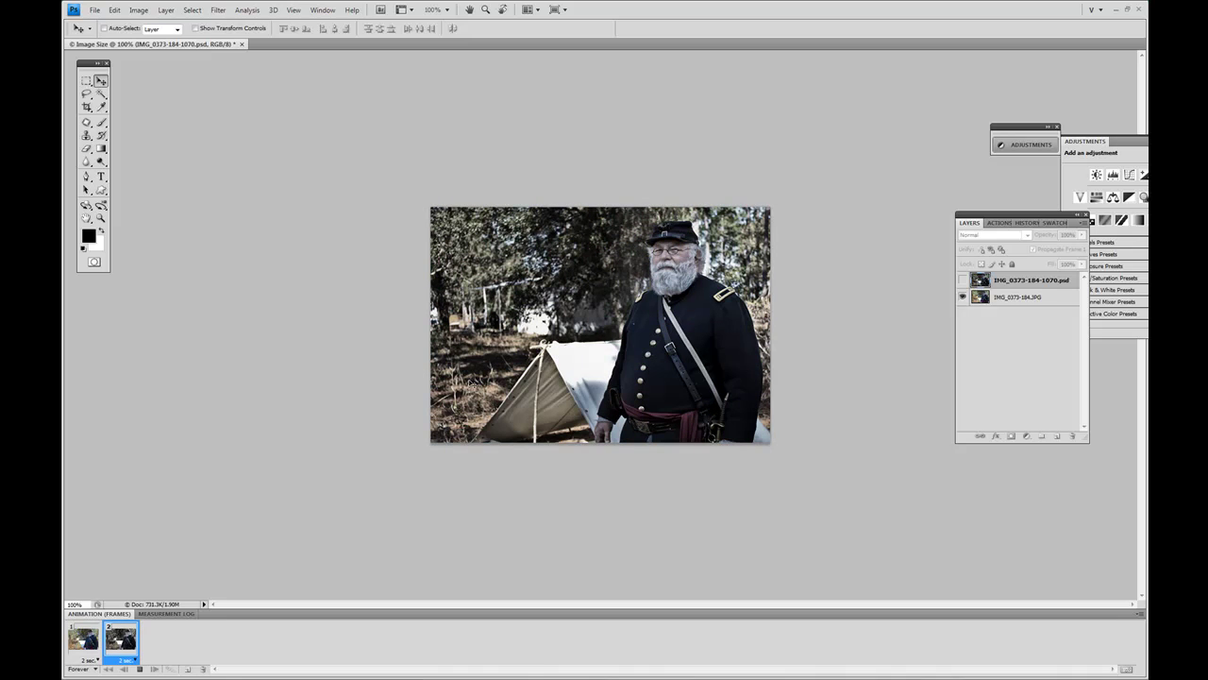
Stop playback and save via Save for Web as the GIF 'Civil War before and after'
left_click(139, 669)
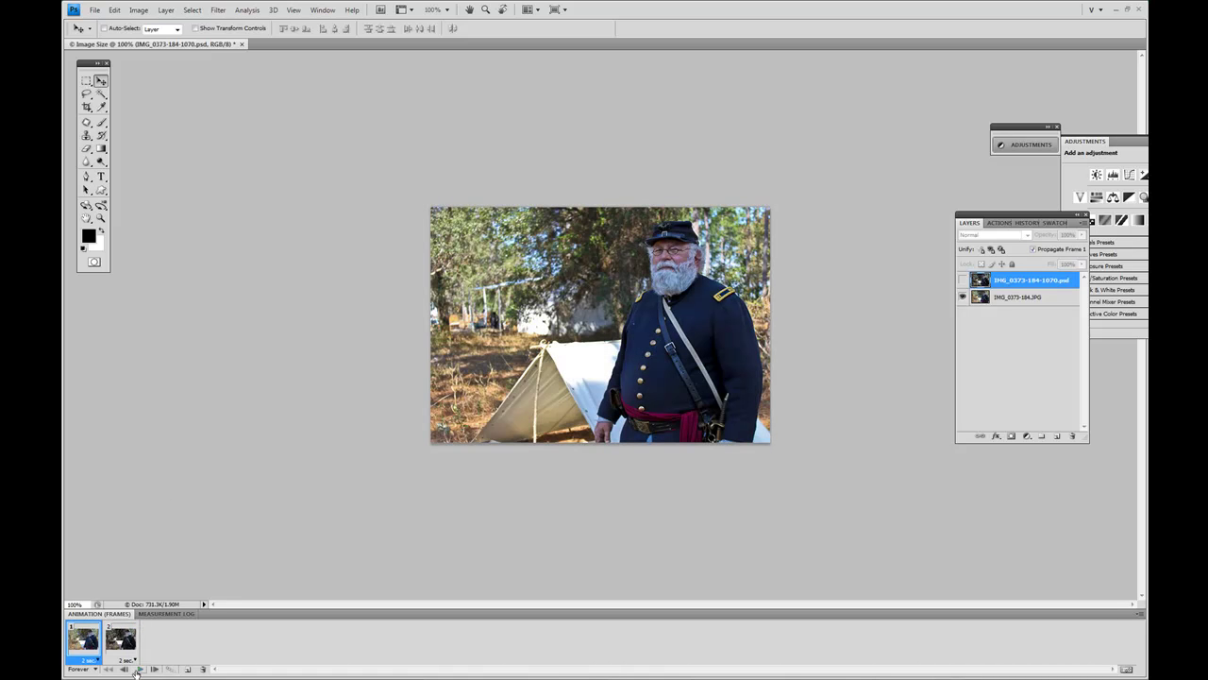
left_click(99, 13)
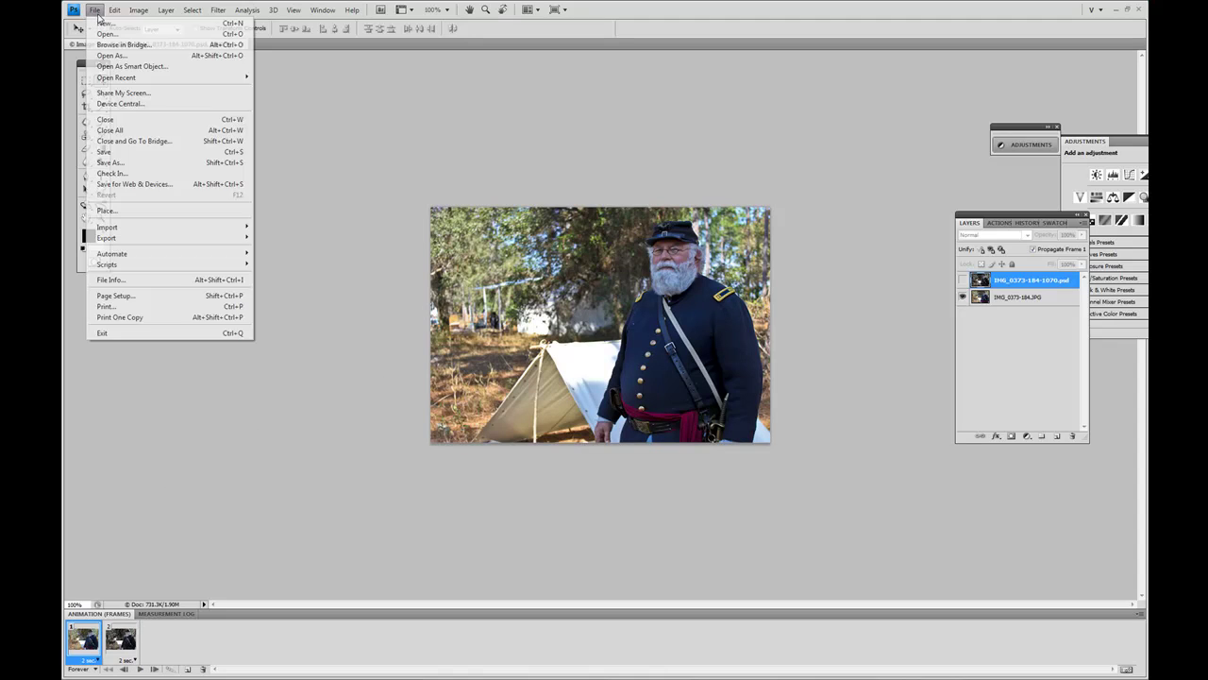
left_click(175, 186)
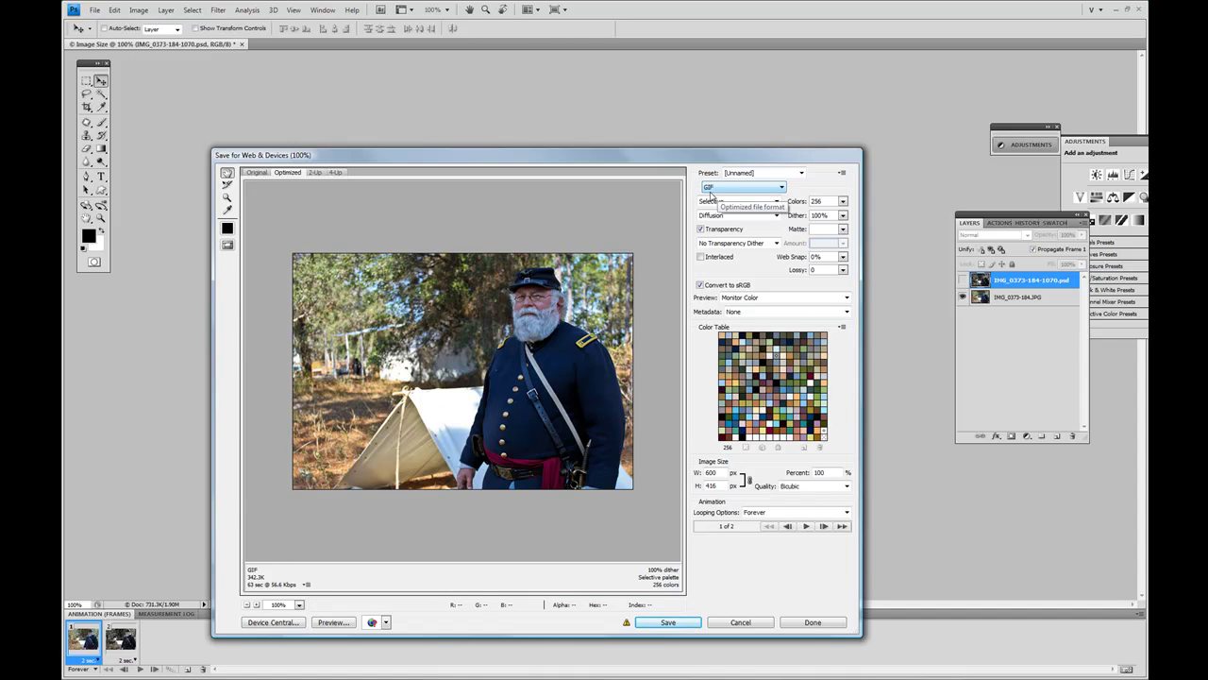
left_click(681, 622)
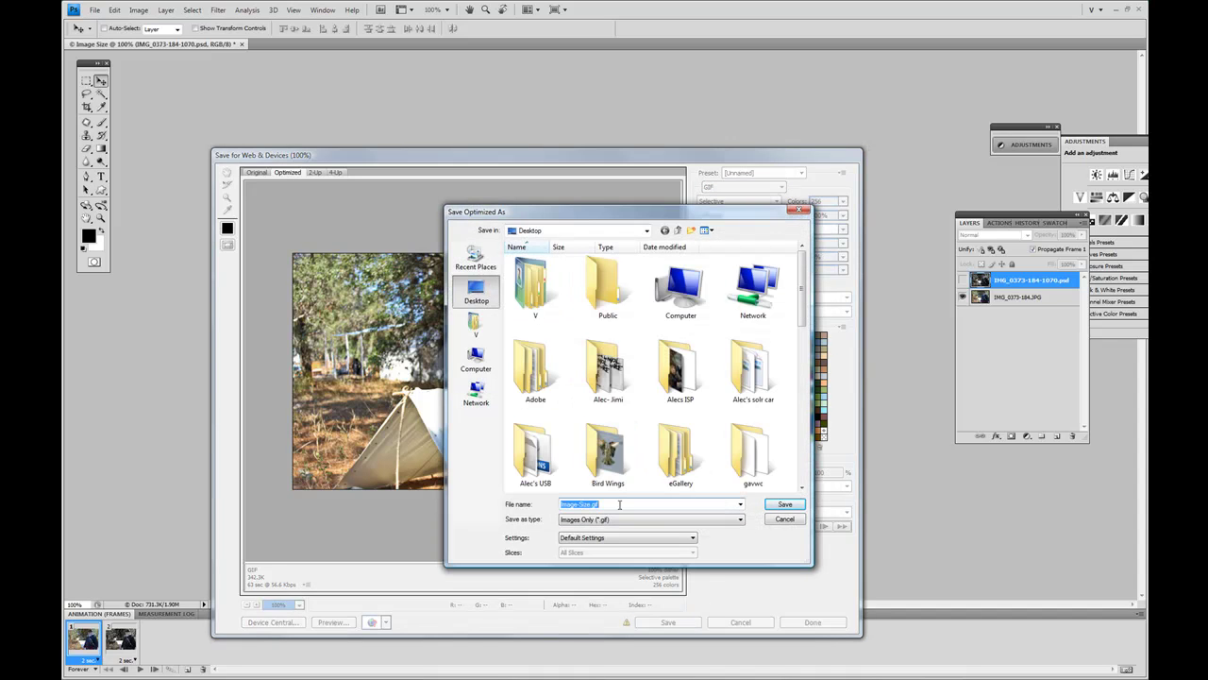
type("Civi")
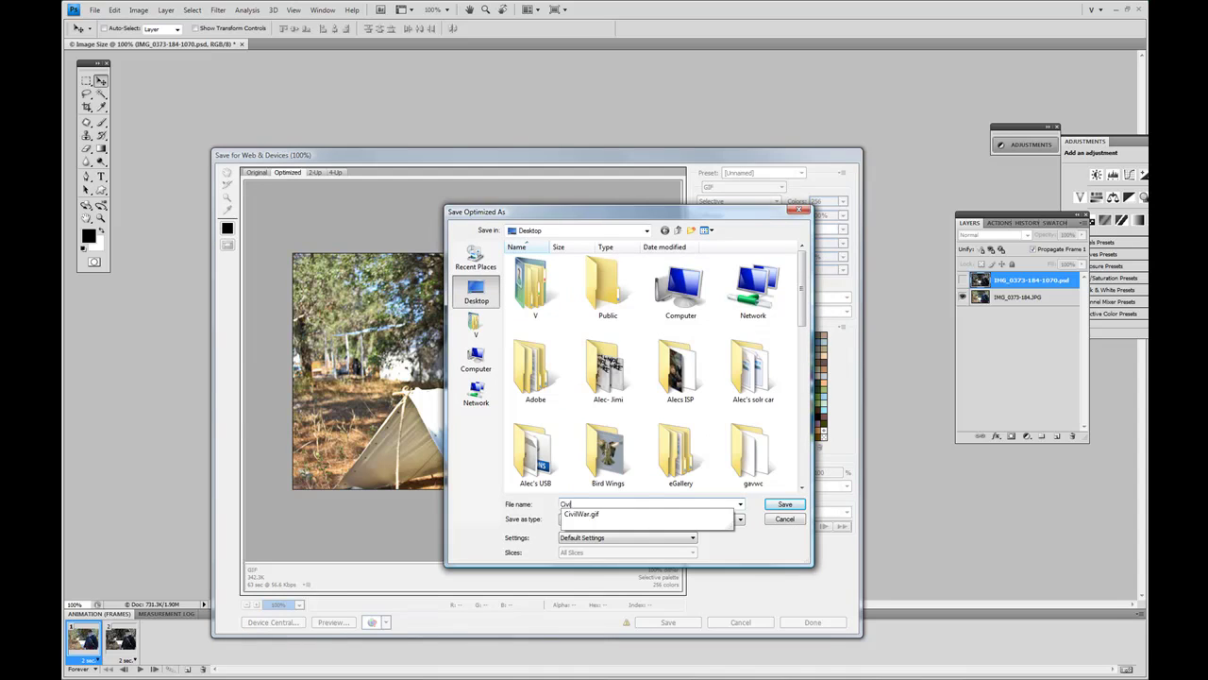
type("l W")
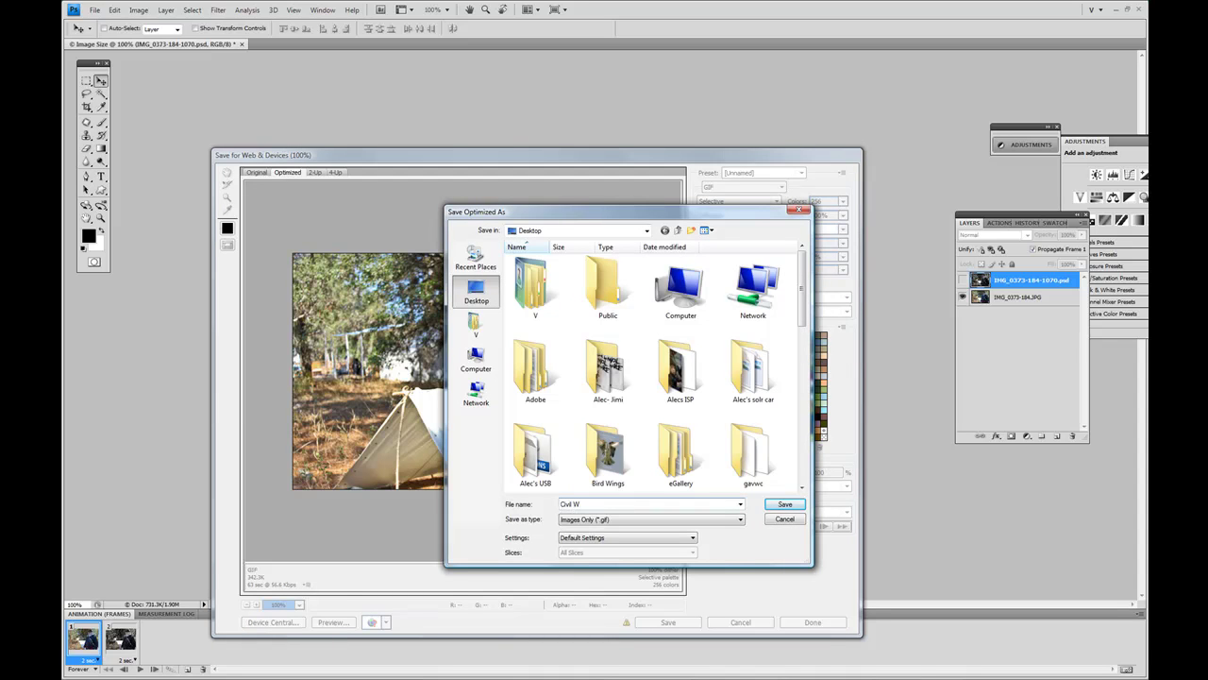
type("ar before and after")
key("Return")
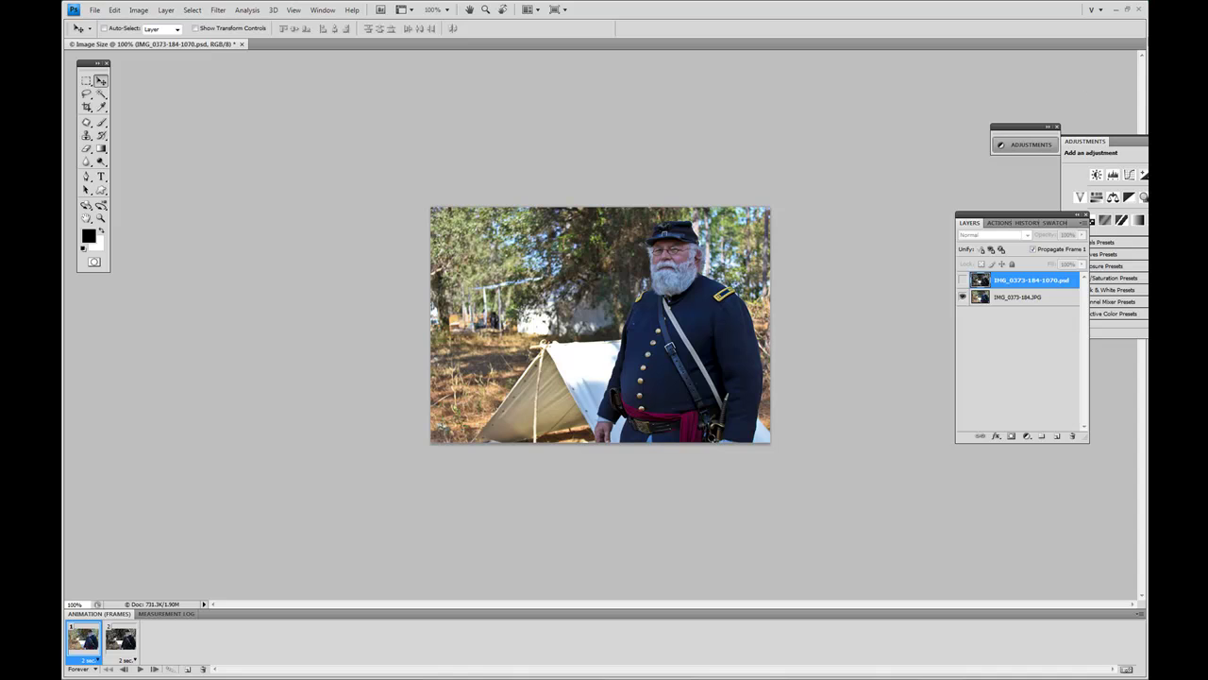
Minimize Photoshop to reveal the desktop icons
left_click(1113, 9)
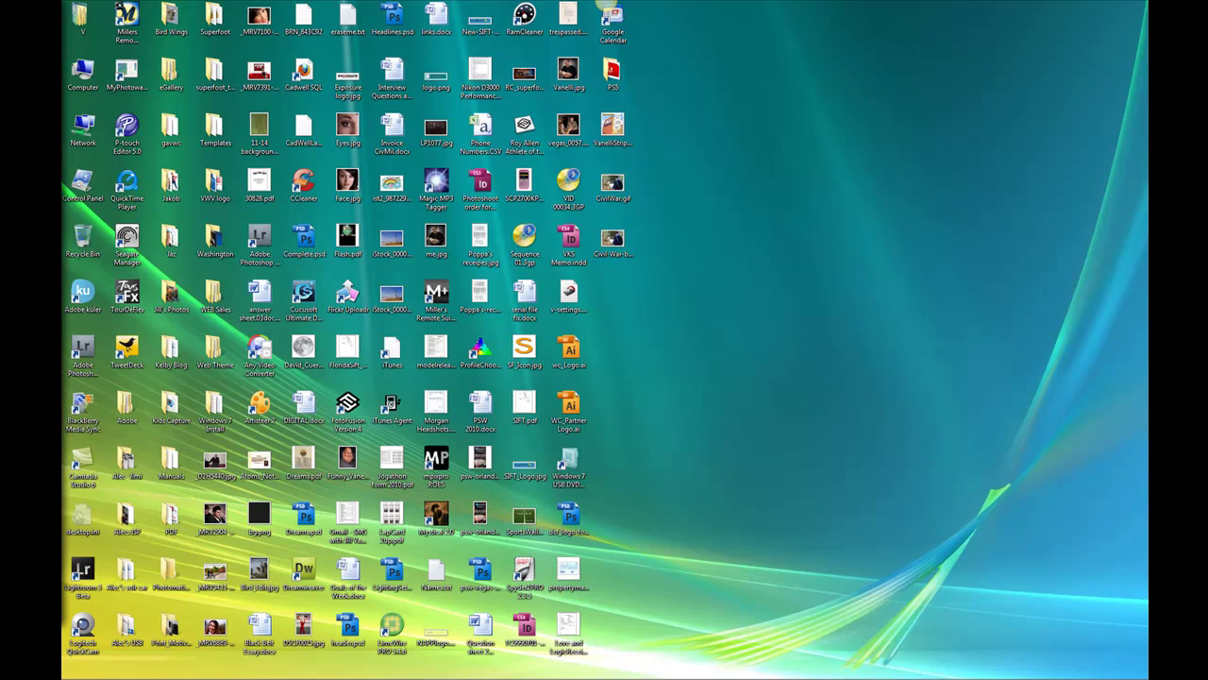
Move Firefox to the right half of the screen and drop the saved GIF into it
left_click_drag(283, 57, 1136, 12)
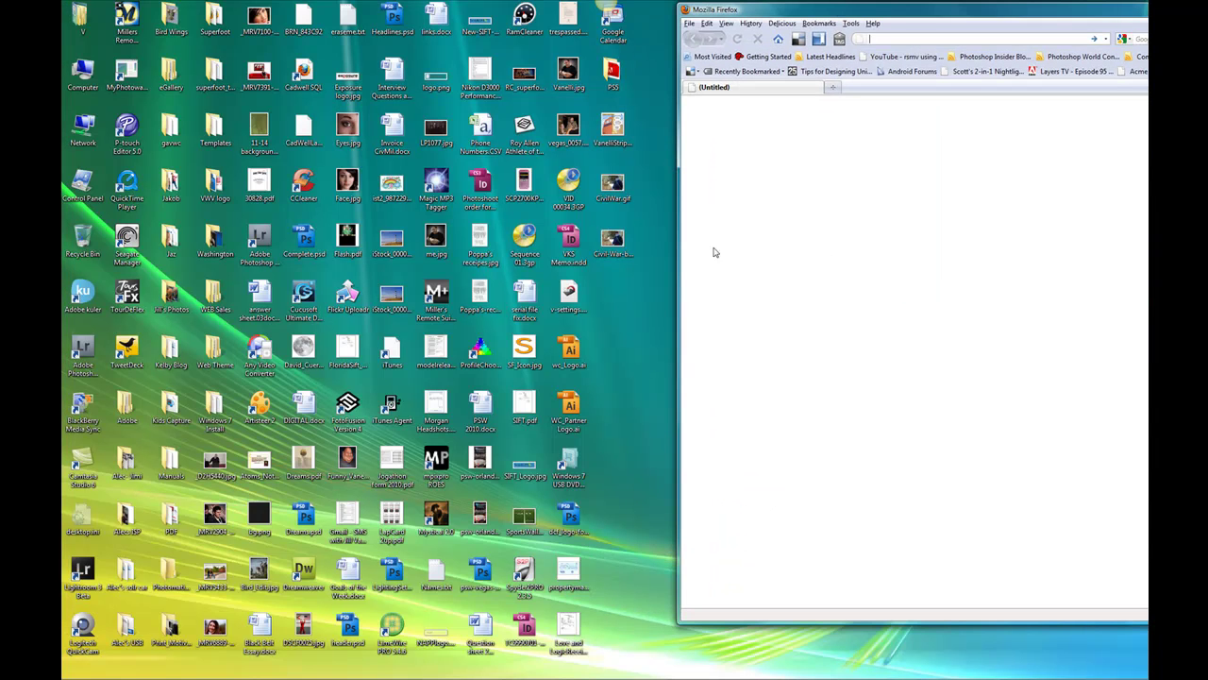
left_click_drag(612, 245, 831, 248)
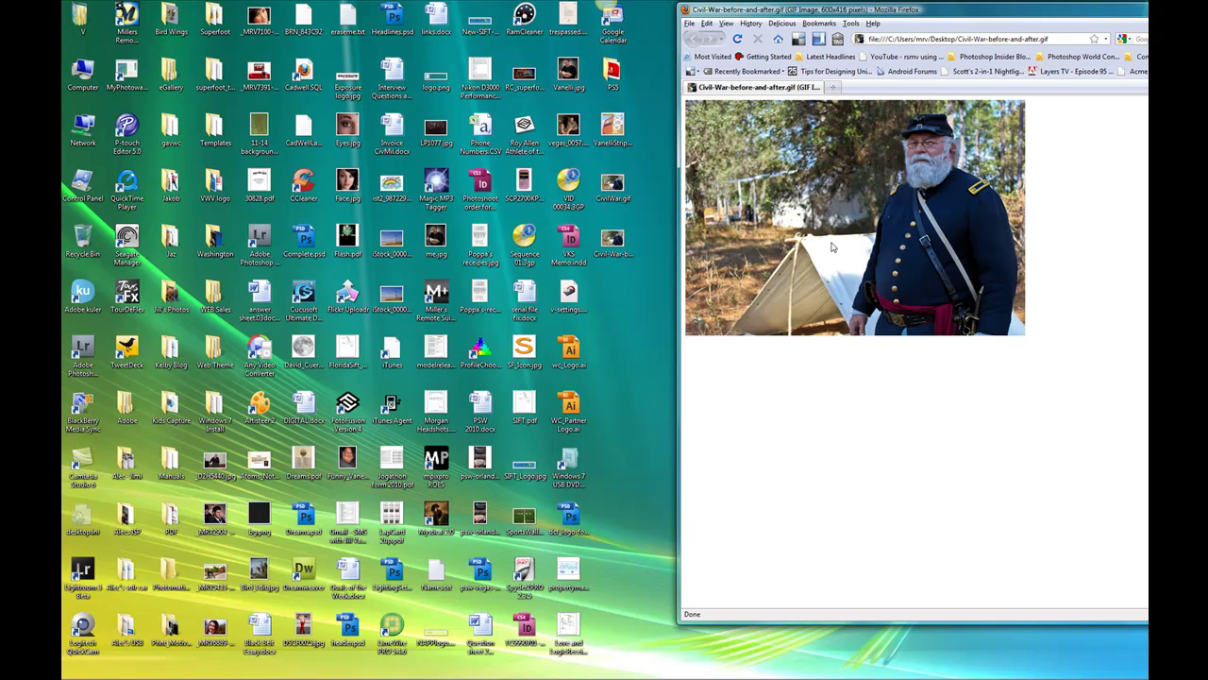